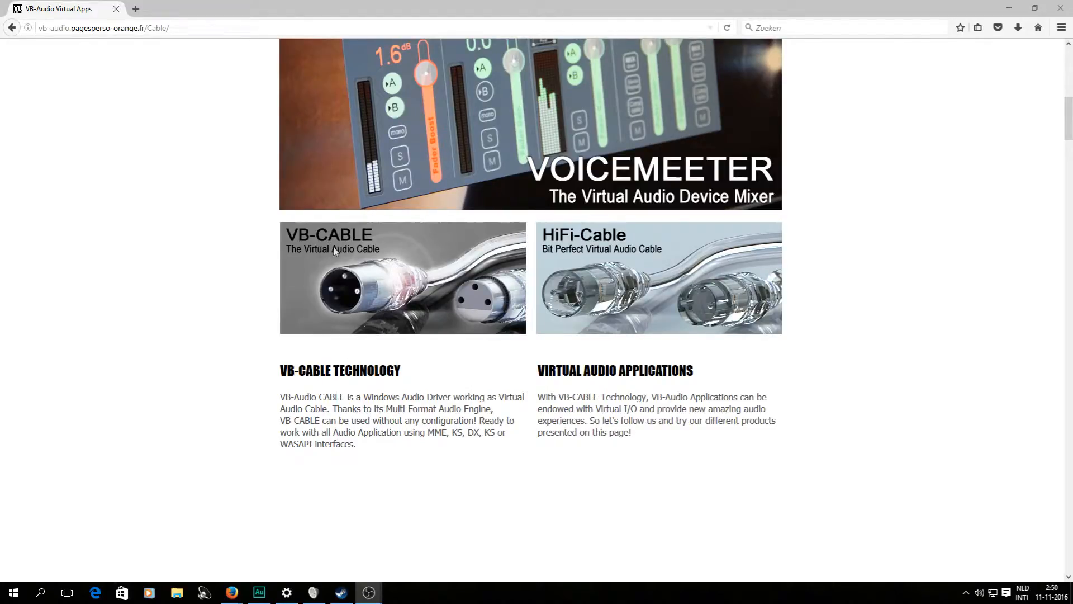
Select the VB-Audio cable page's web address, then minimize Firefox to reveal the Sound dialog.
{"action": "scroll", "coordinate": [224, 162], "scroll_direction": "up", "scroll_amount": 4}
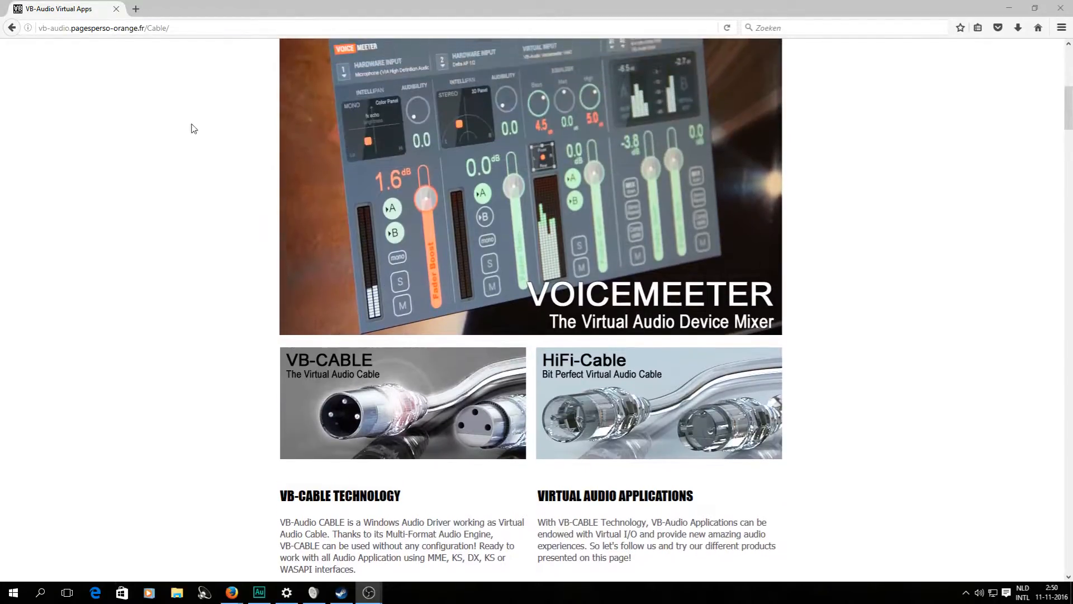
{"action": "left_click", "coordinate": [198, 28]}
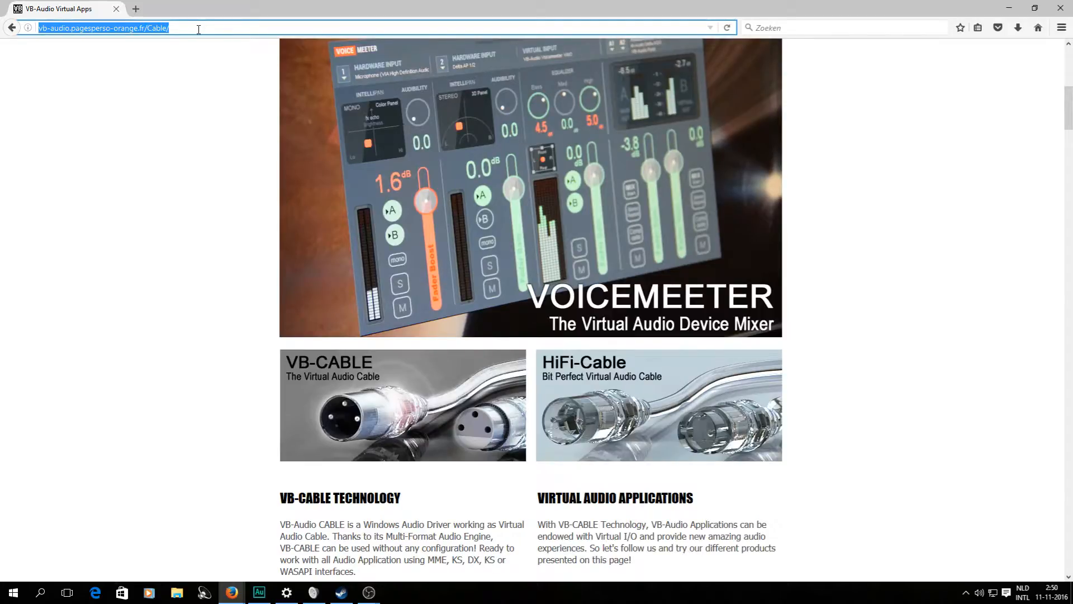
{"action": "left_click", "coordinate": [1011, 9]}
{"action": "left_click", "coordinate": [1012, 9]}
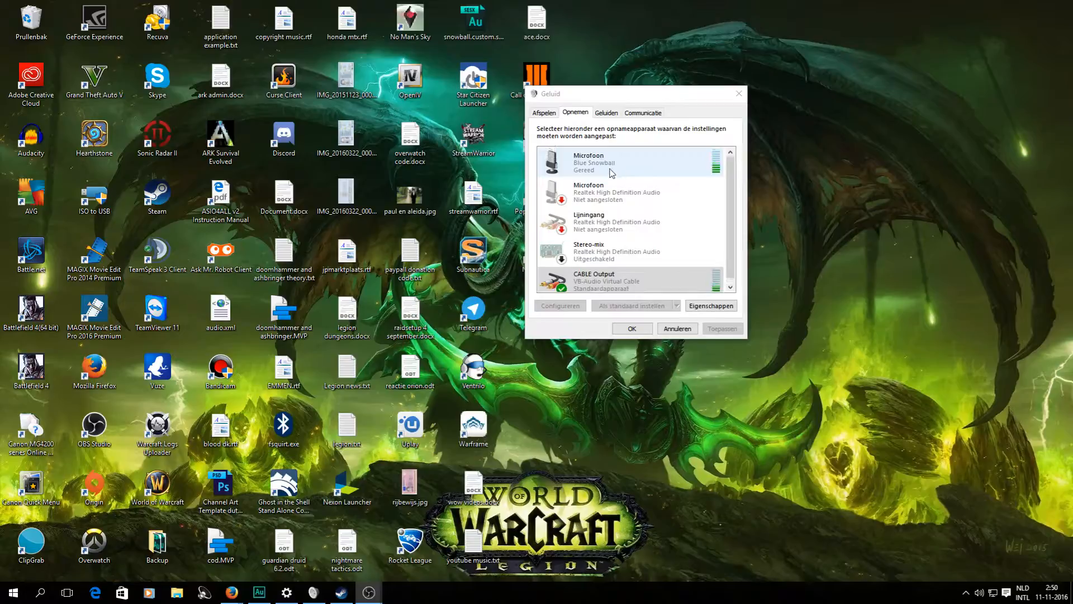
{"action": "left_click", "coordinate": [623, 168]}
{"action": "scroll", "coordinate": [604, 279], "scroll_direction": "down", "scroll_amount": 1}
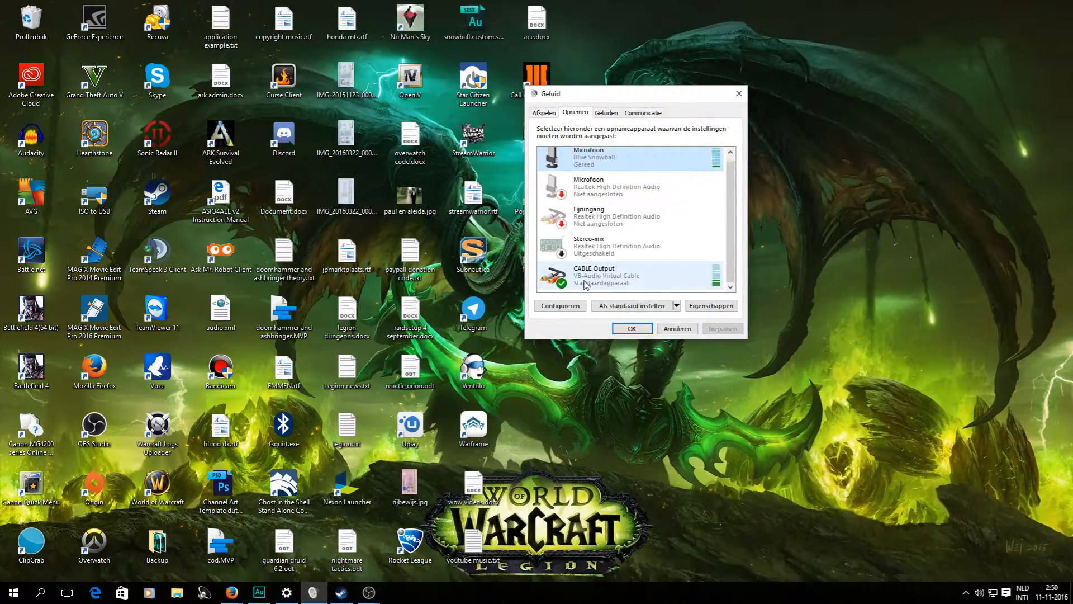
{"action": "right_click", "coordinate": [641, 278]}
{"action": "left_click", "coordinate": [619, 278]}
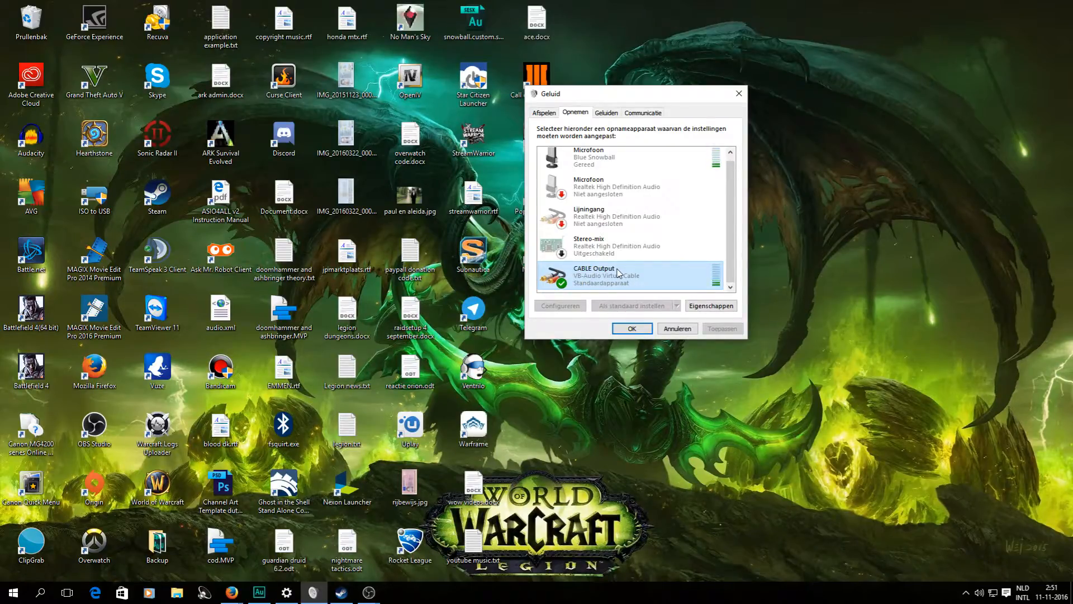
Bring Audition's mic 3.sesx session to the front and maximize the window.
{"action": "left_click", "coordinate": [263, 599]}
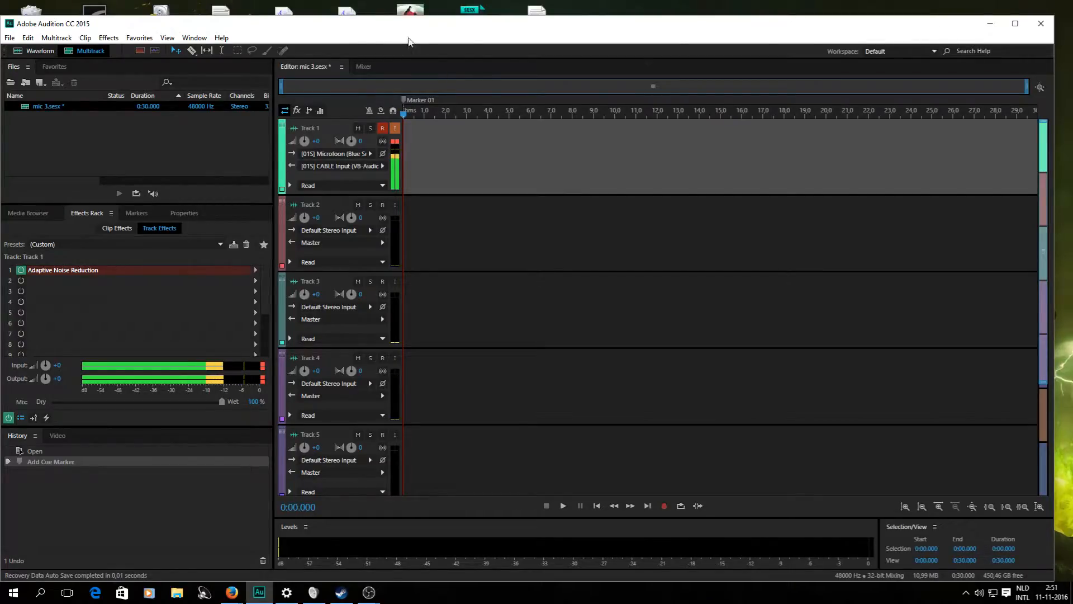
{"action": "left_click", "coordinate": [1015, 24]}
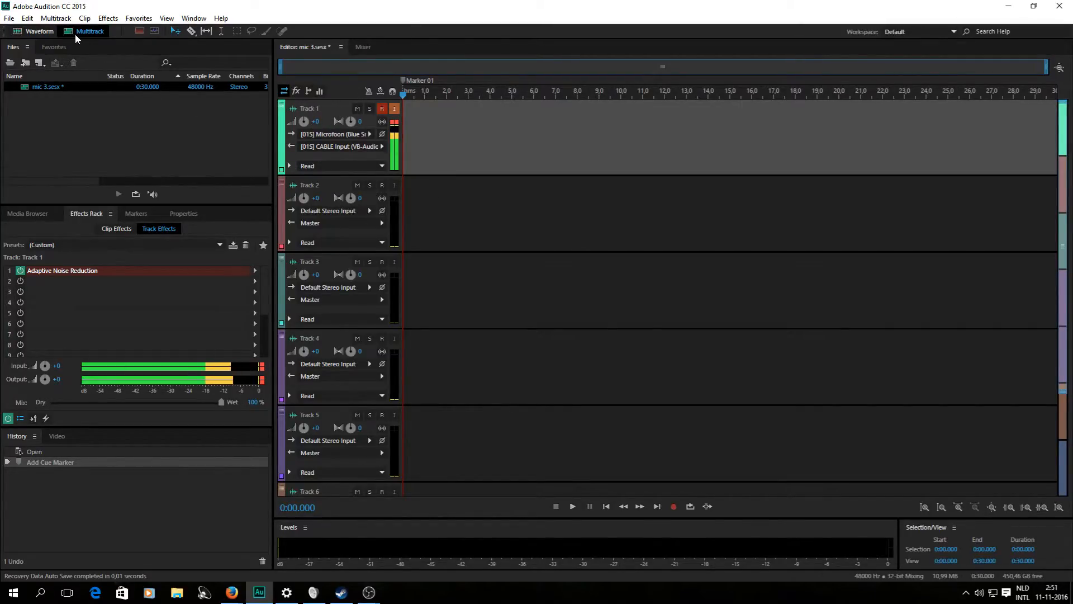
{"action": "left_click", "coordinate": [10, 19]}
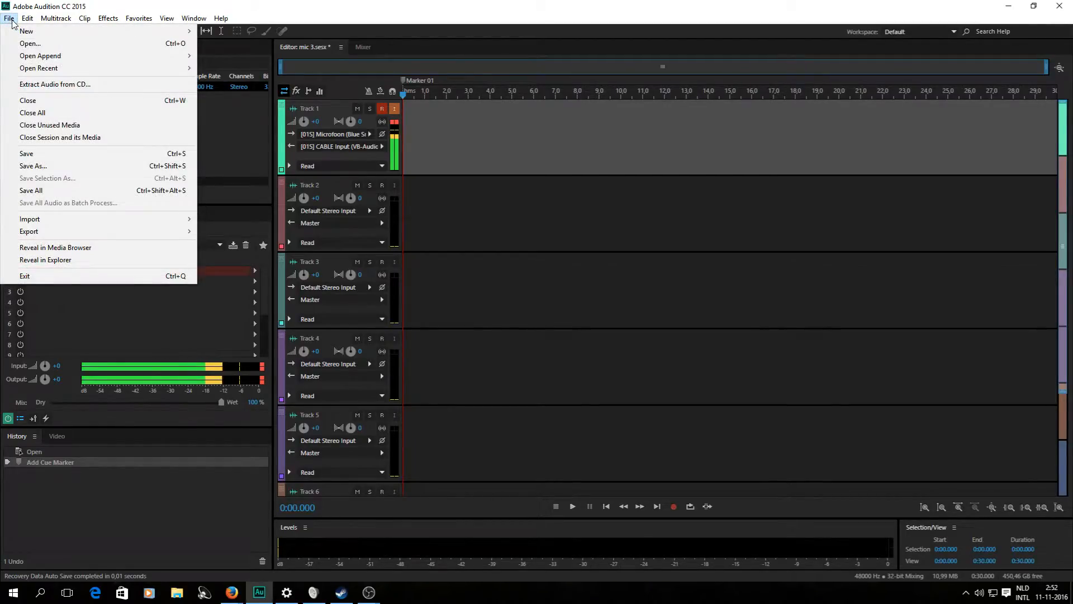
{"action": "mouse_move", "coordinate": [27, 18]}
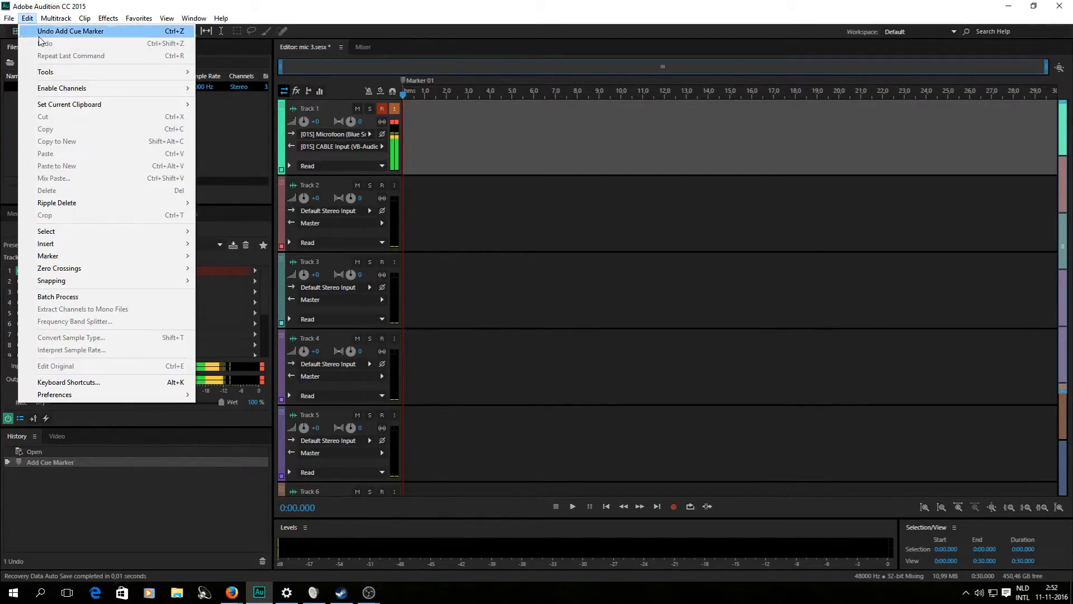
{"action": "mouse_move", "coordinate": [231, 20]}
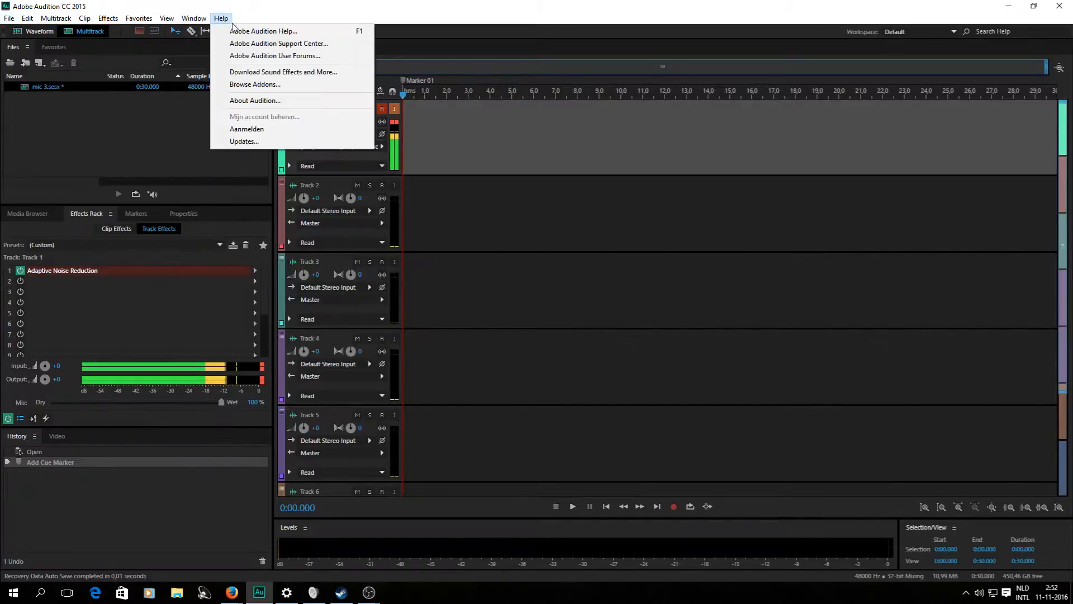
{"action": "mouse_move", "coordinate": [88, 35]}
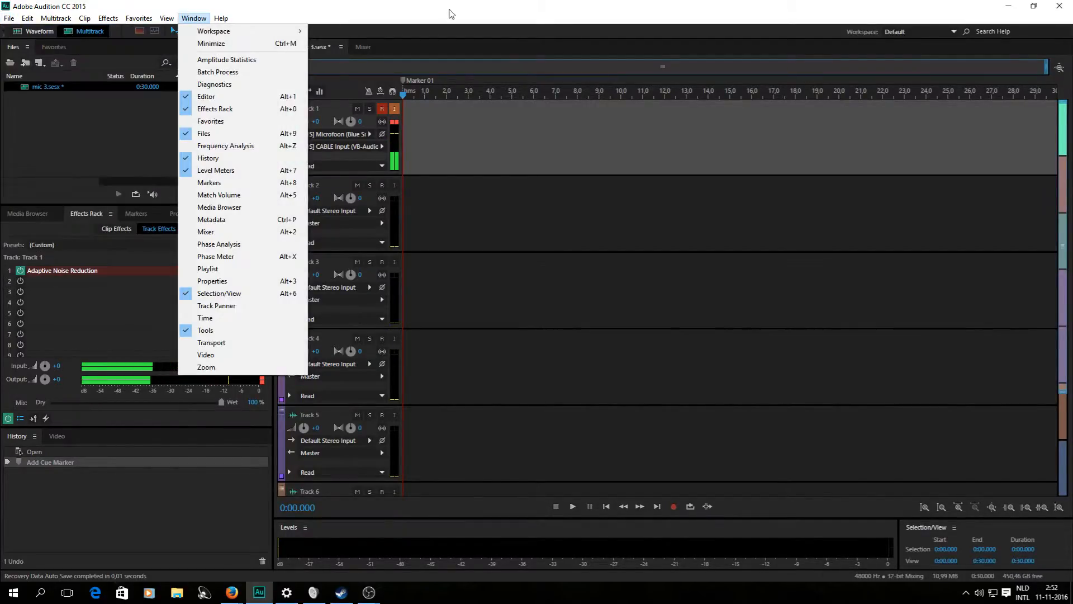
{"action": "left_click", "coordinate": [412, 5]}
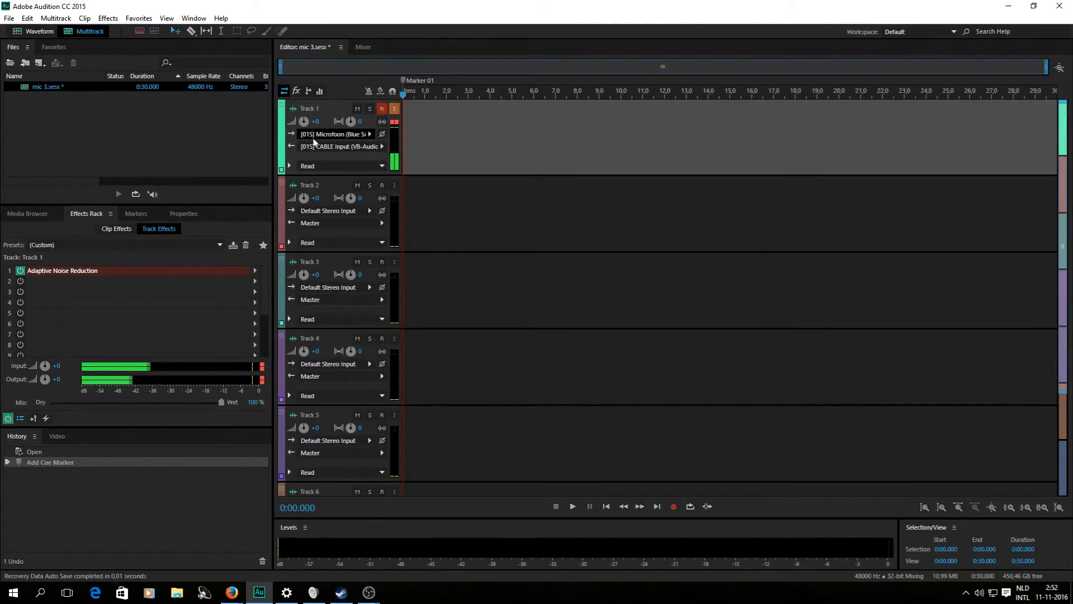
{"action": "left_click", "coordinate": [370, 134]}
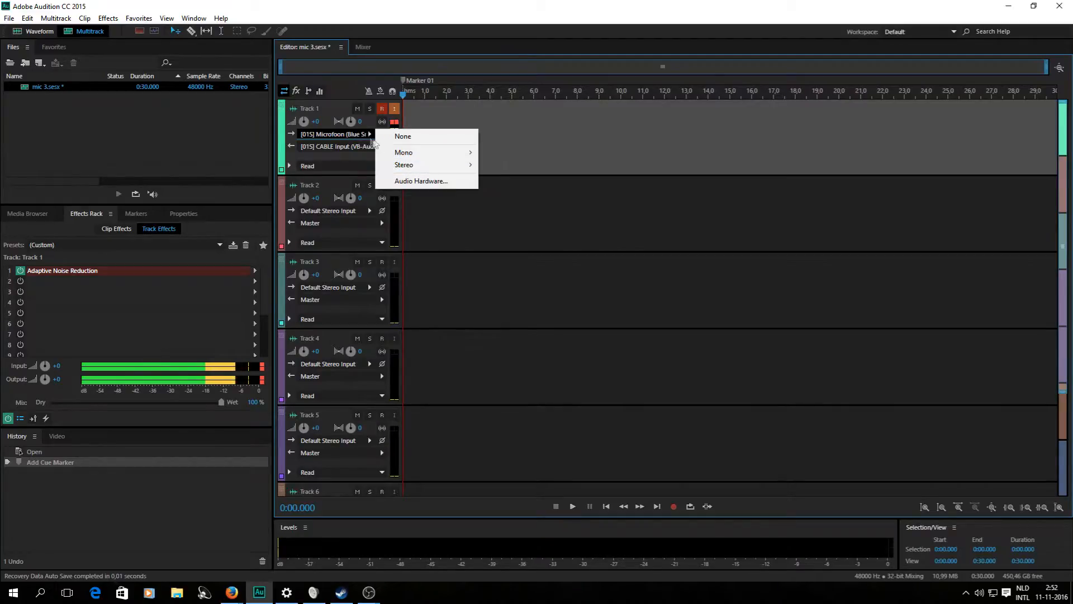
{"action": "mouse_move", "coordinate": [464, 166]}
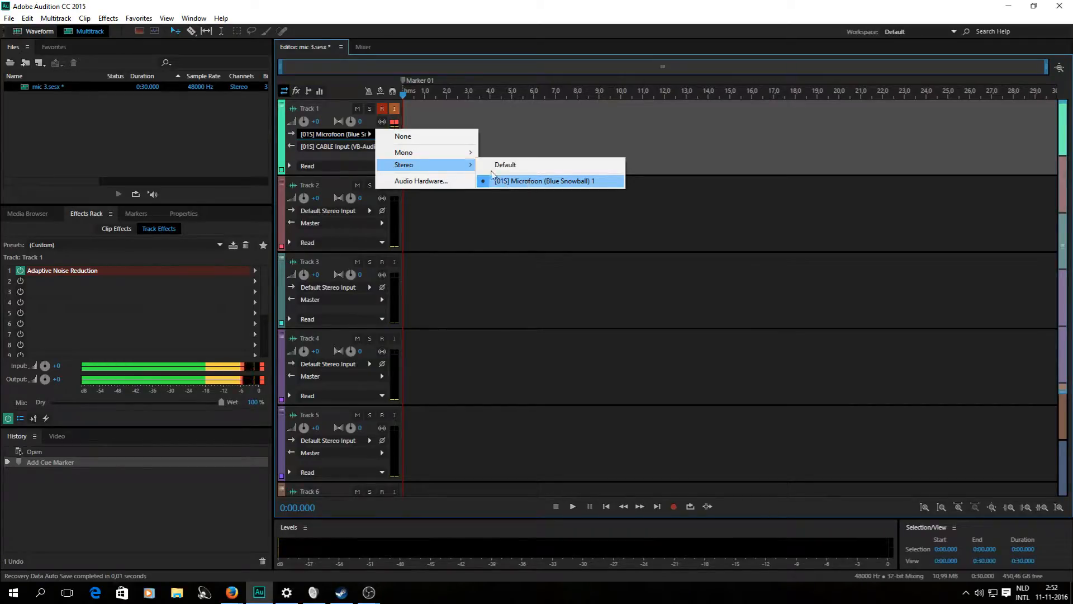
{"action": "left_click", "coordinate": [290, 160]}
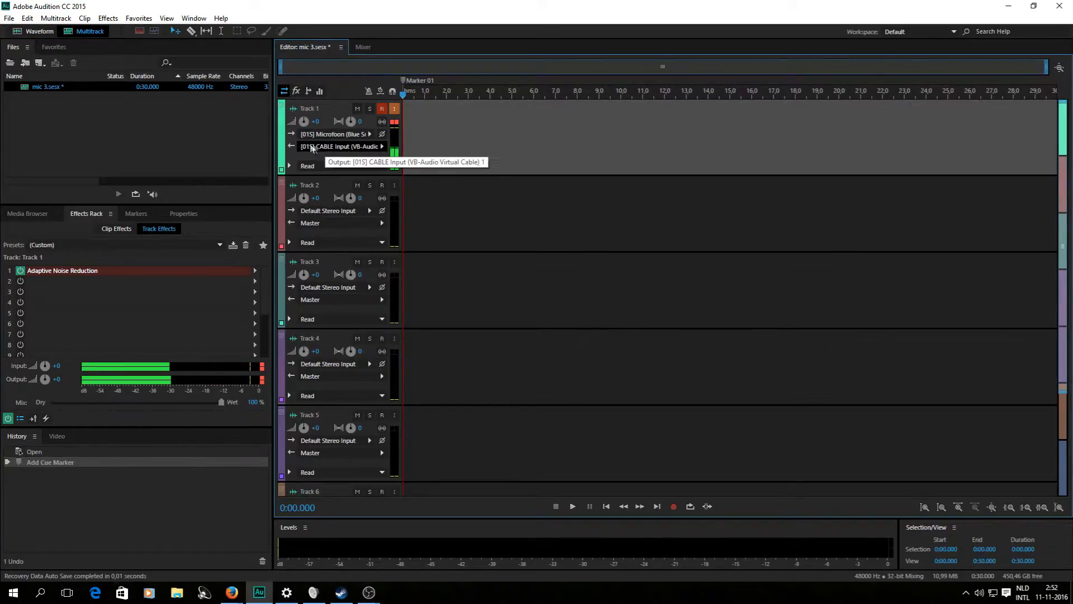
{"action": "left_click", "coordinate": [378, 146]}
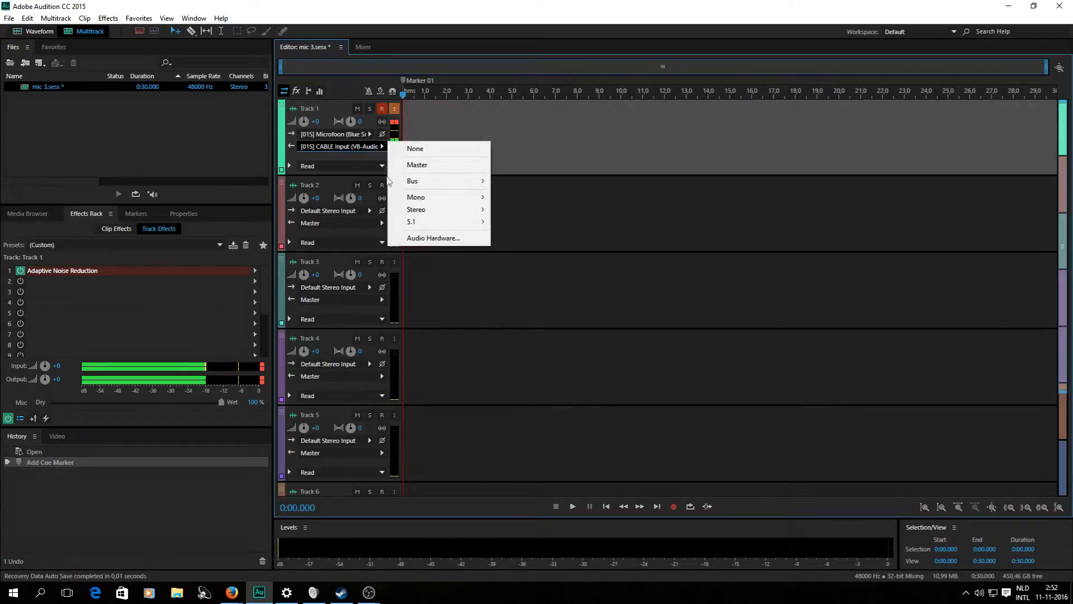
{"action": "mouse_move", "coordinate": [410, 210]}
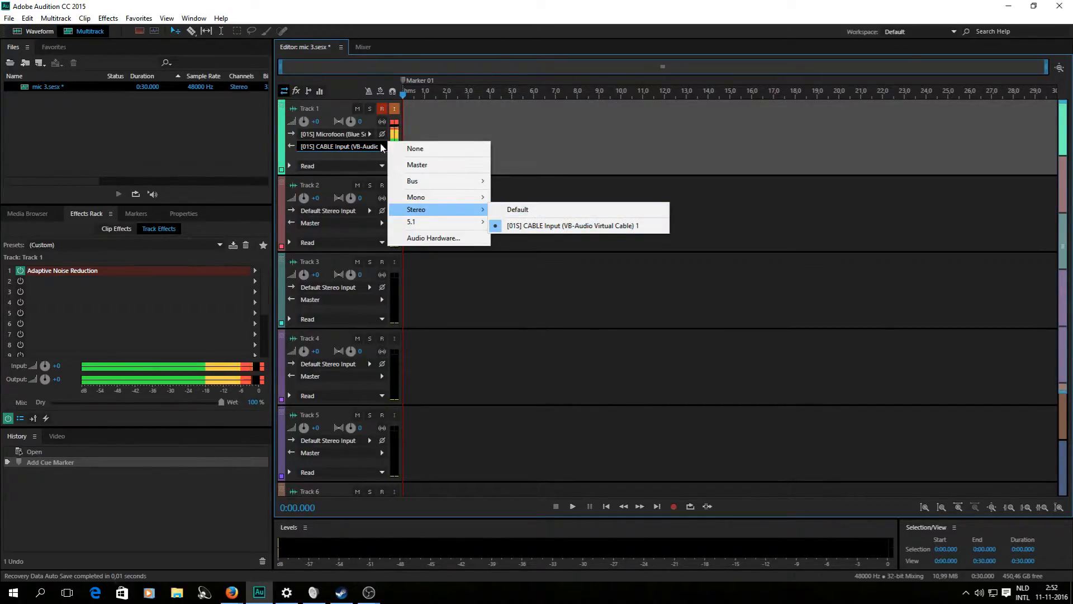
{"action": "left_click", "coordinate": [358, 156]}
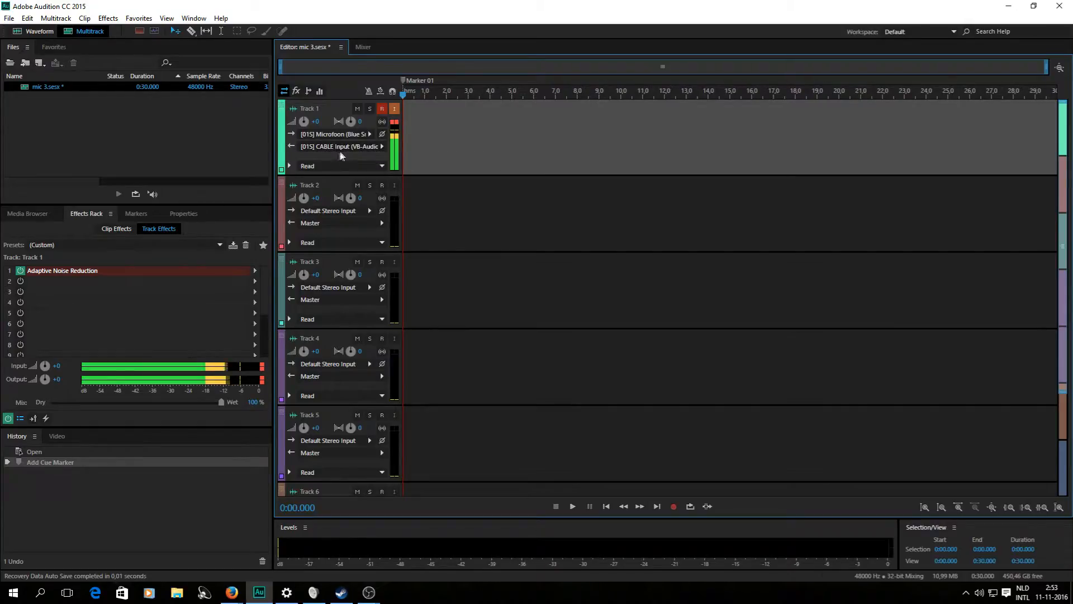
Enable input monitoring and record arm on Track 1, and add Adaptive Noise Reduction to its first slot.
{"action": "left_click", "coordinate": [391, 110]}
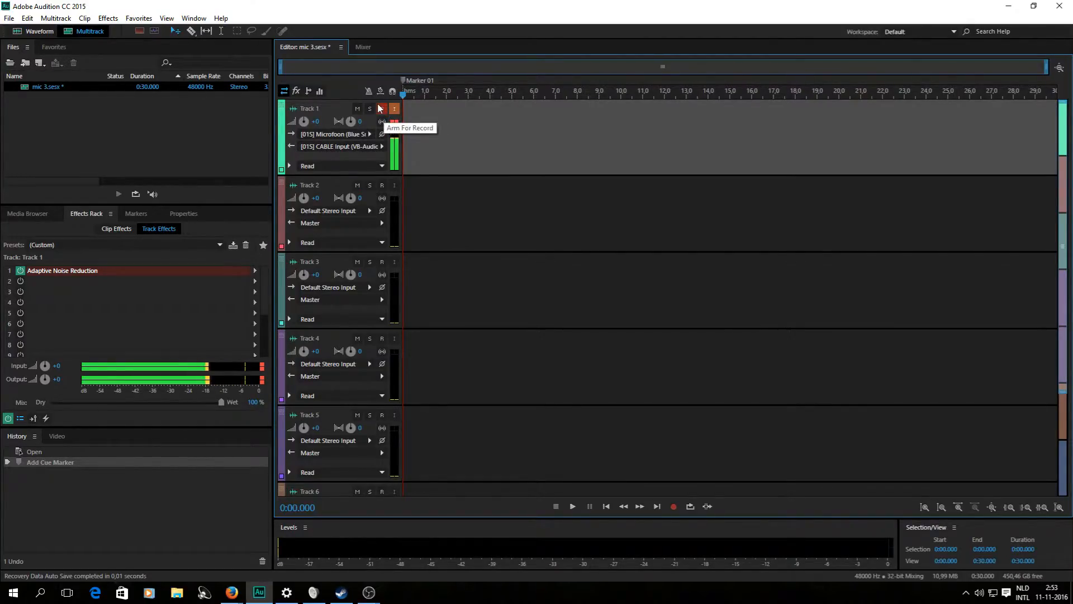
{"action": "left_click", "coordinate": [379, 106]}
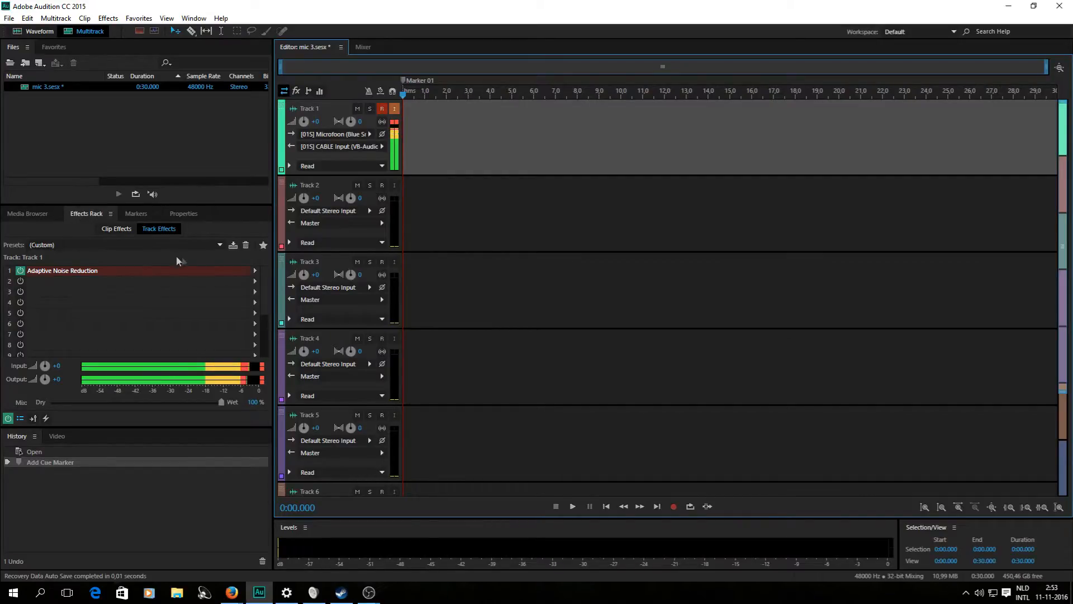
{"action": "left_click", "coordinate": [255, 273]}
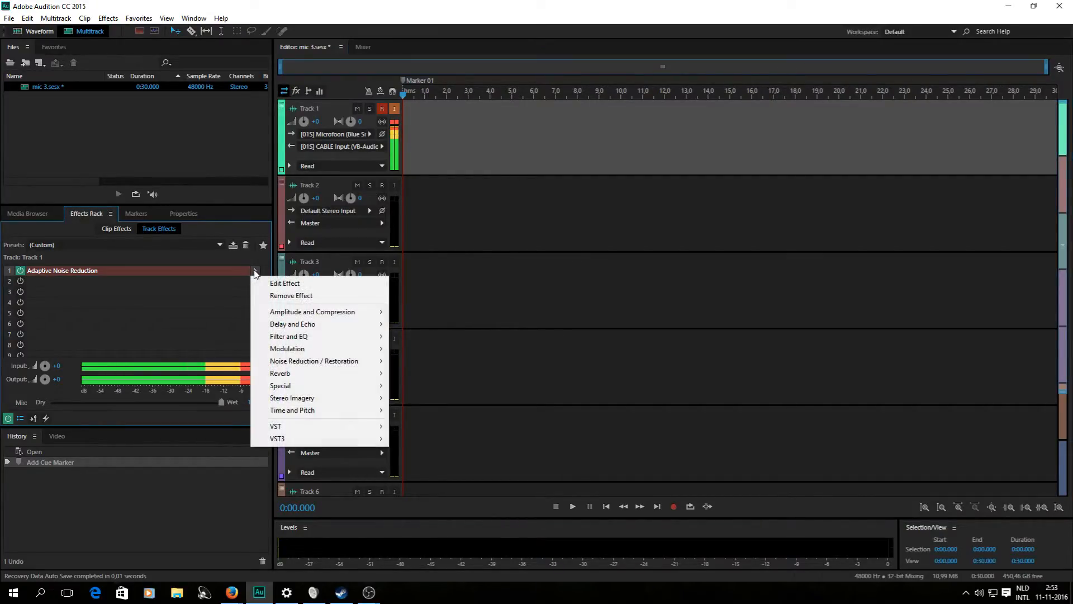
{"action": "mouse_move", "coordinate": [303, 364]}
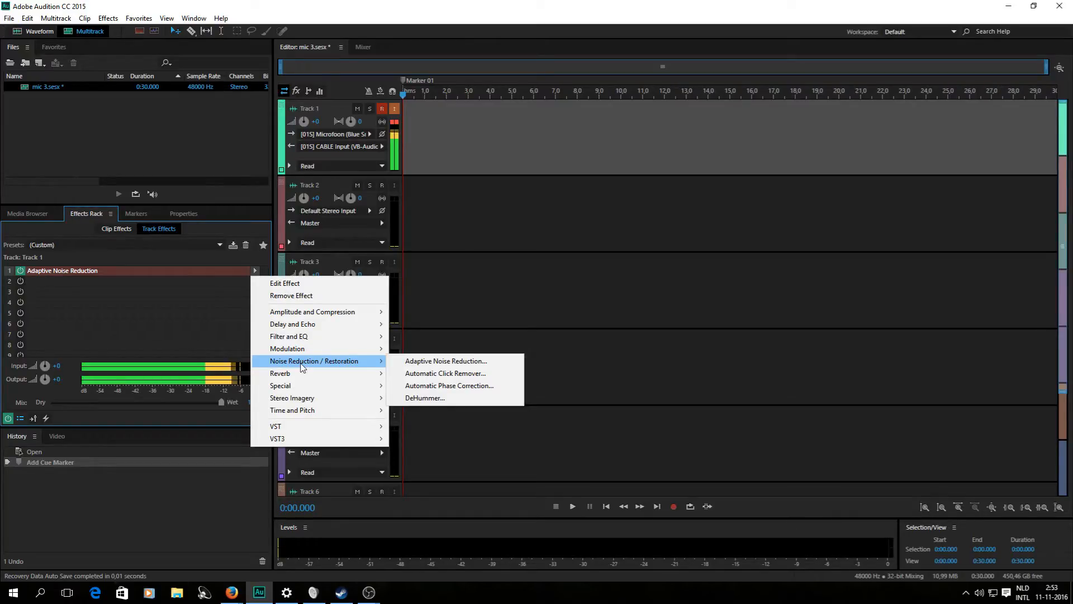
{"action": "left_click", "coordinate": [415, 362]}
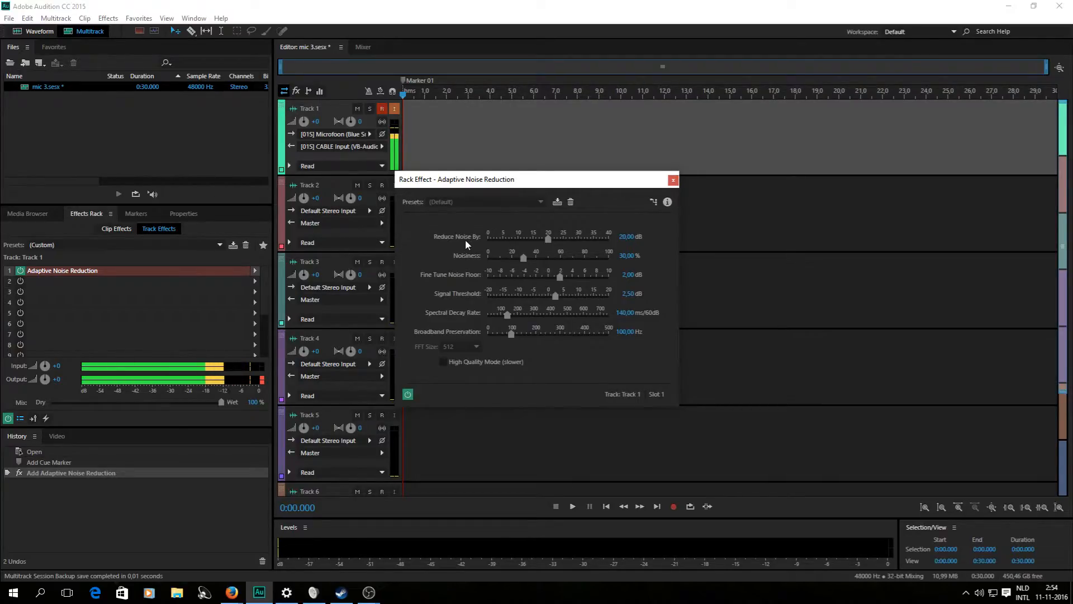
Raise Adaptive Noise Reduction's Reduce Noise By to 40 dB and close its settings window.
{"action": "left_click_drag", "start_coordinate": [548, 238], "coordinate": [629, 239]}
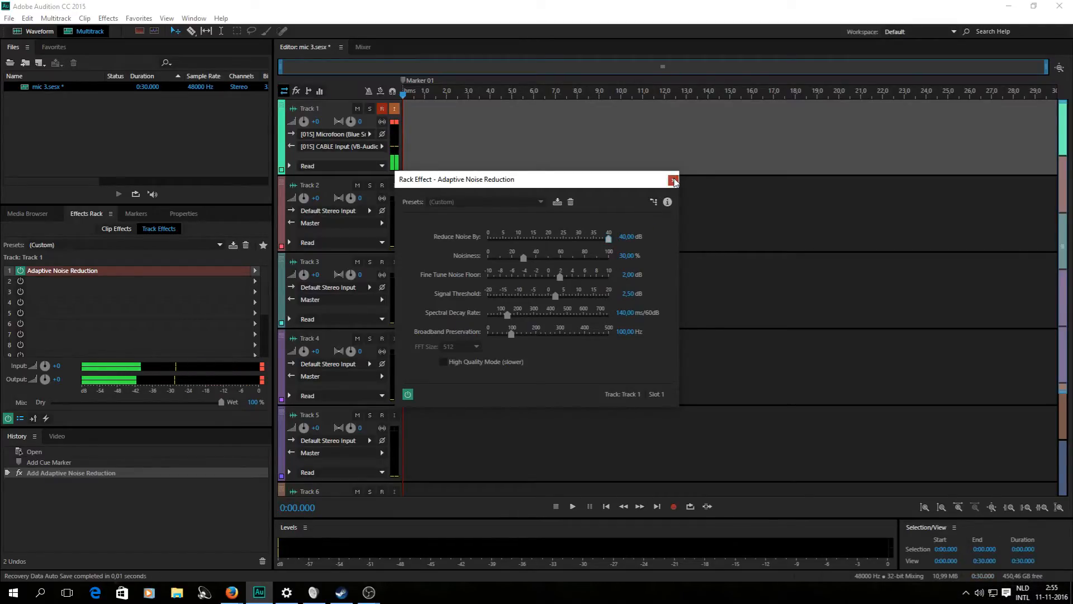
{"action": "left_click", "coordinate": [673, 181]}
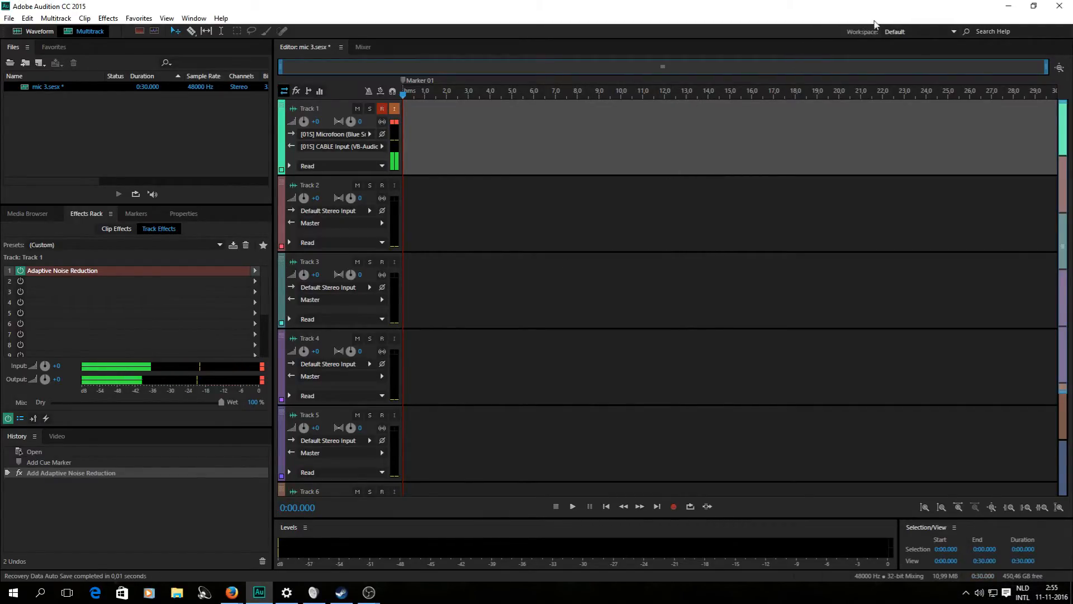
Minimize Audition, bring OBS Studio forward, and open its Settings on the General page.
{"action": "left_click", "coordinate": [1006, 7]}
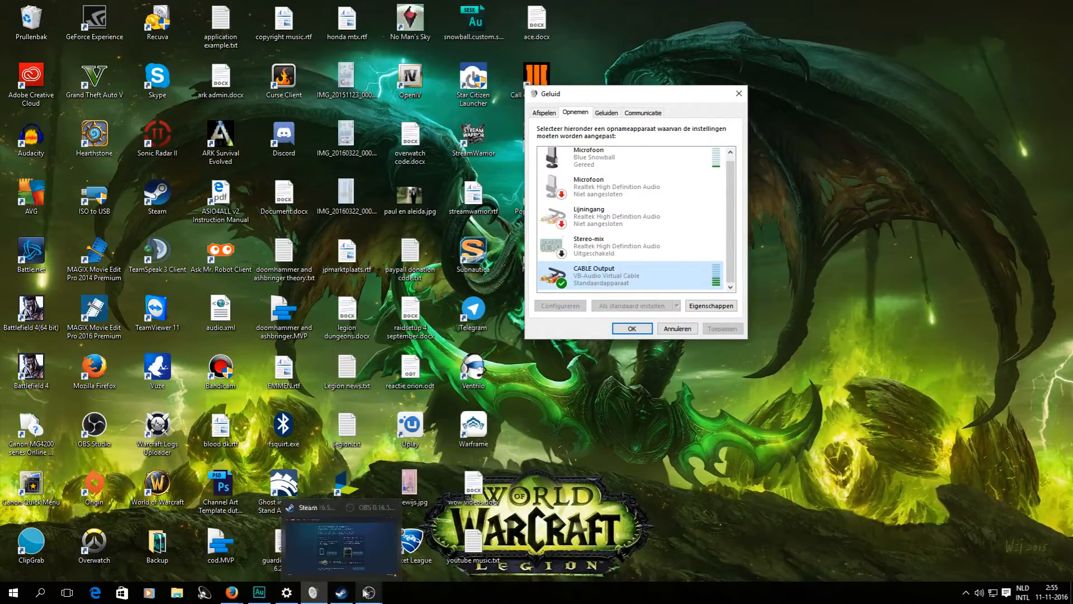
{"action": "mouse_move", "coordinate": [369, 592]}
{"action": "left_click", "coordinate": [415, 505]}
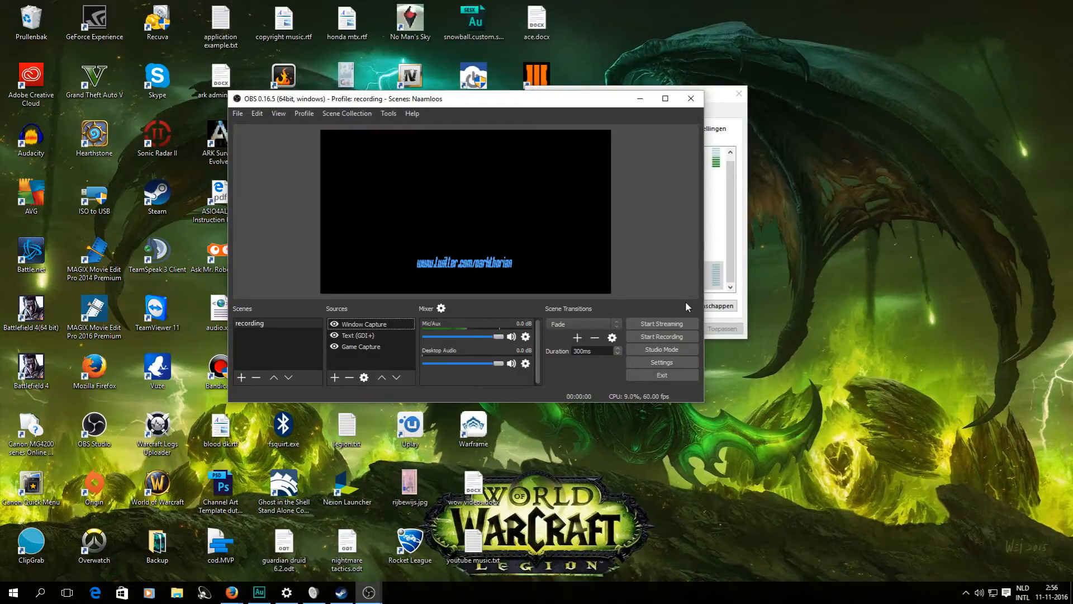
{"action": "left_click", "coordinate": [660, 365]}
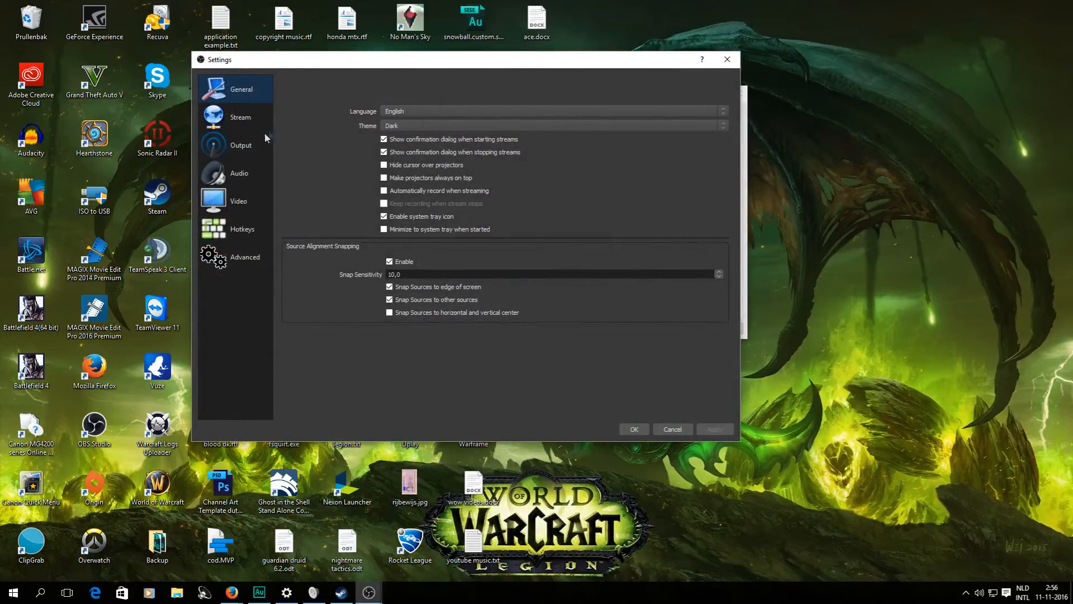
On the Audio page, keep Realtek speakers as Desktop Audio and CABLE Output as Mic/Auxiliary, then confirm.
{"action": "left_click", "coordinate": [246, 167]}
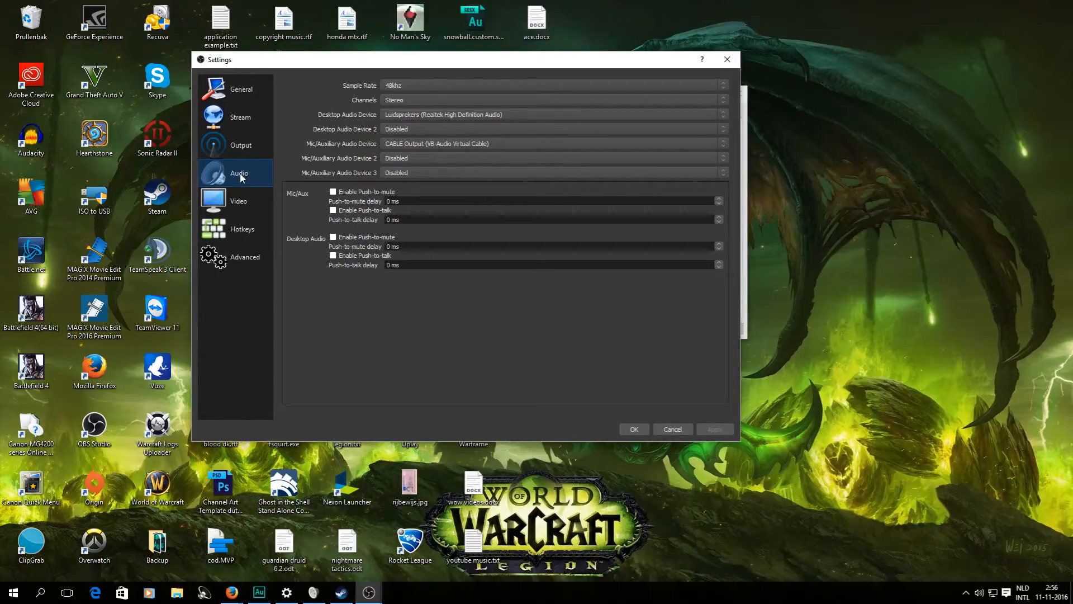
{"action": "left_click", "coordinate": [430, 115]}
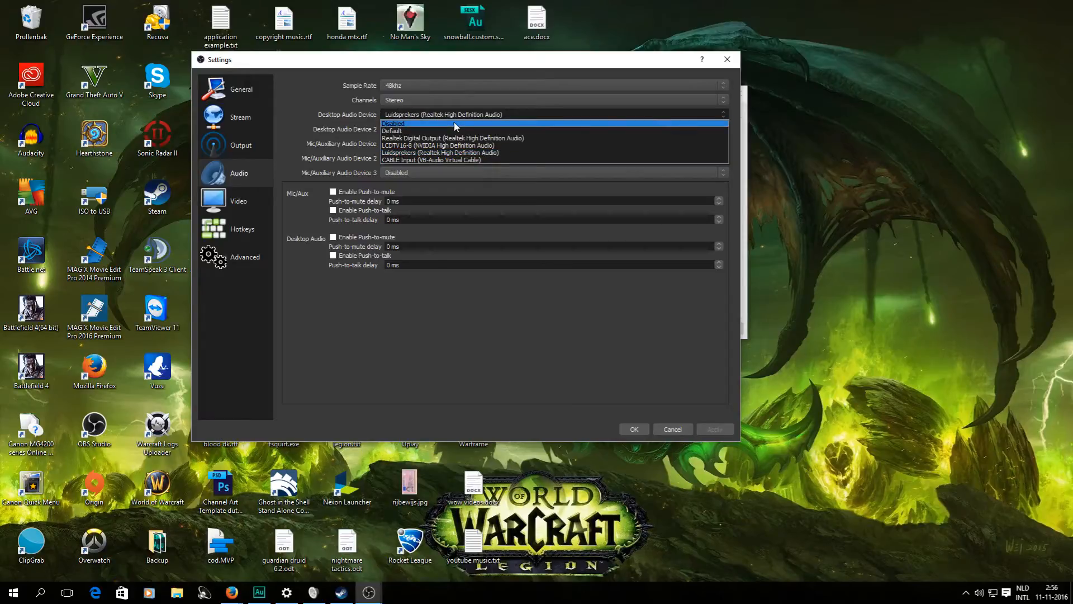
{"action": "left_click", "coordinate": [472, 152]}
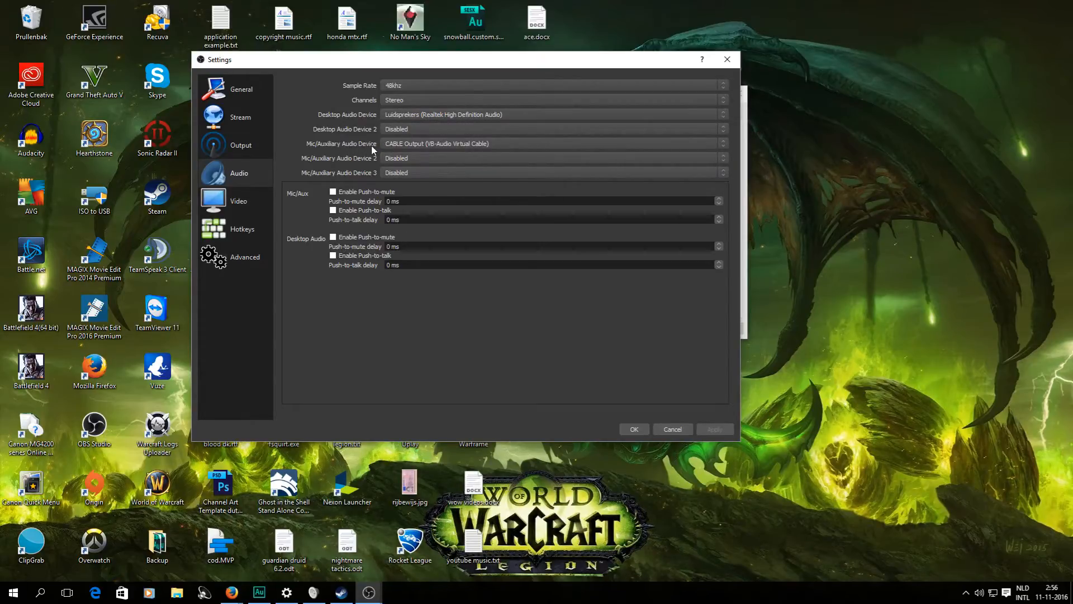
{"action": "left_click", "coordinate": [430, 144]}
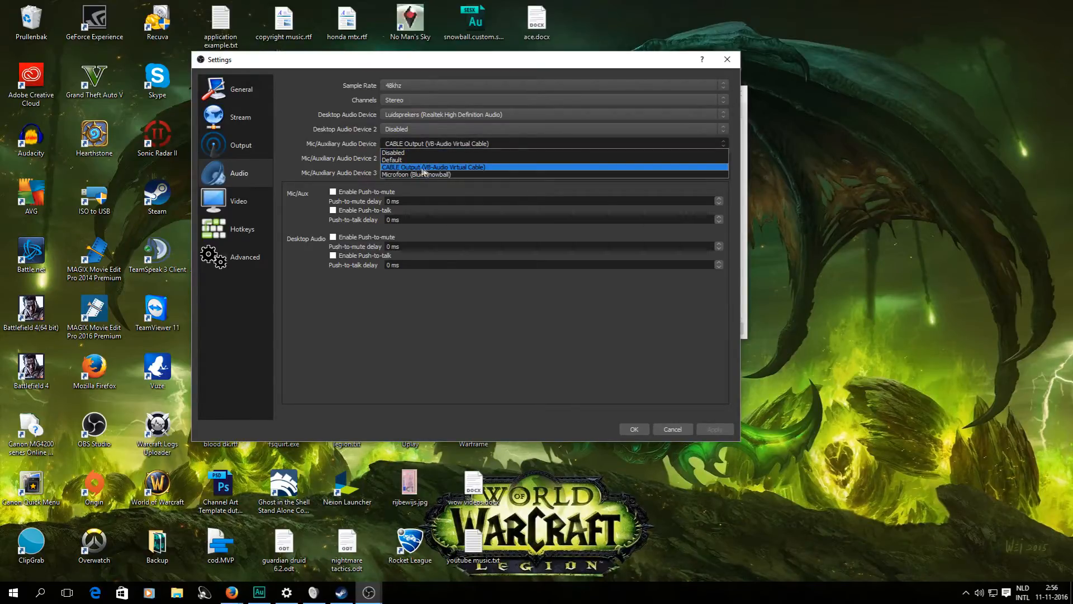
{"action": "left_click", "coordinate": [451, 166]}
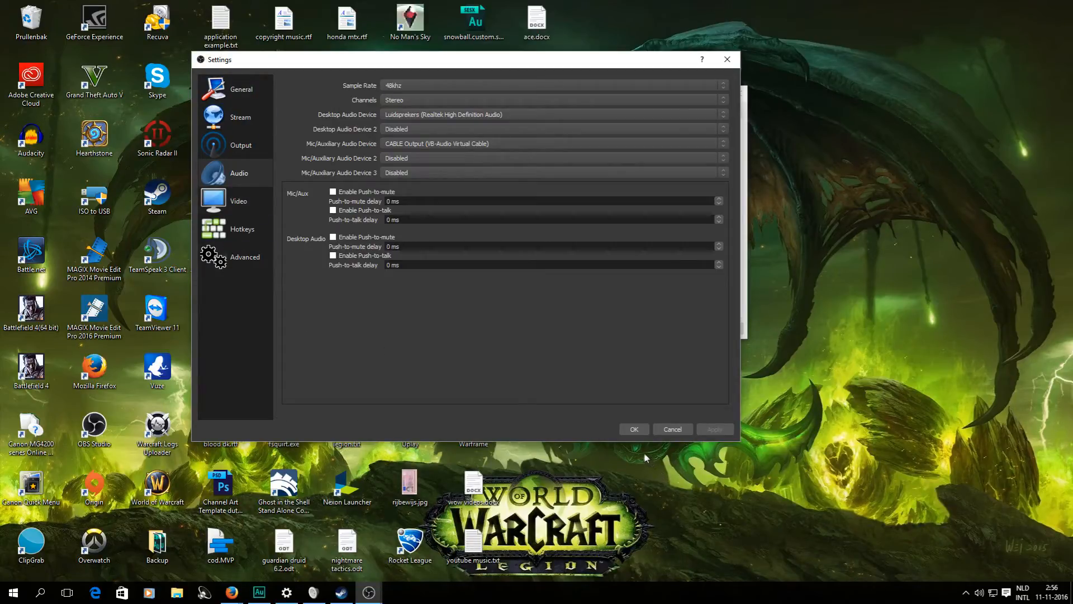
{"action": "left_click", "coordinate": [633, 430]}
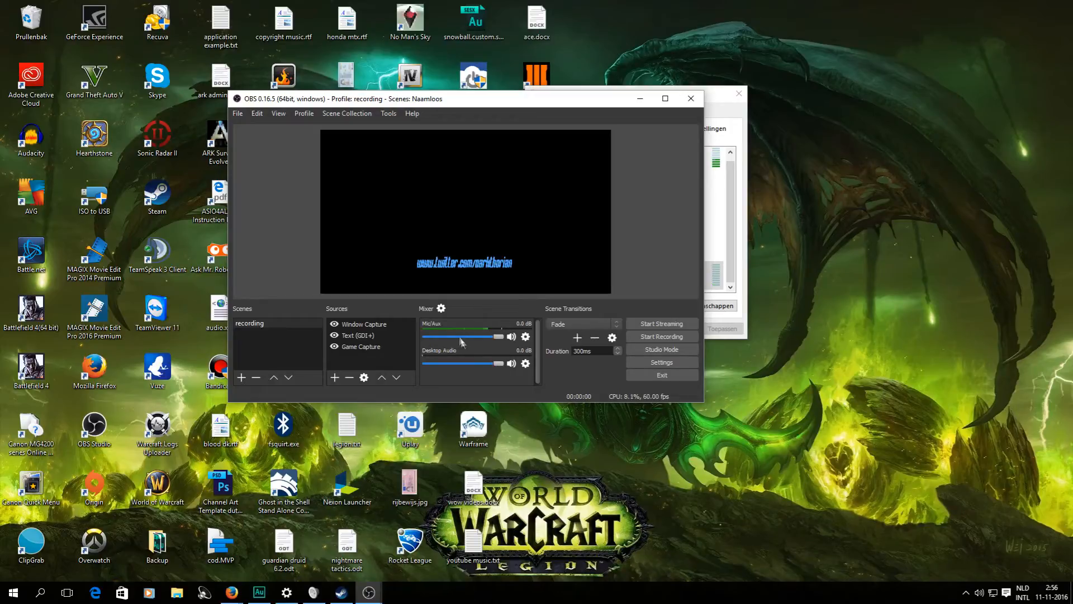
Review the mixer's Advanced Audio Properties, then reopen Settings on the Audio page.
{"action": "left_click", "coordinate": [441, 309]}
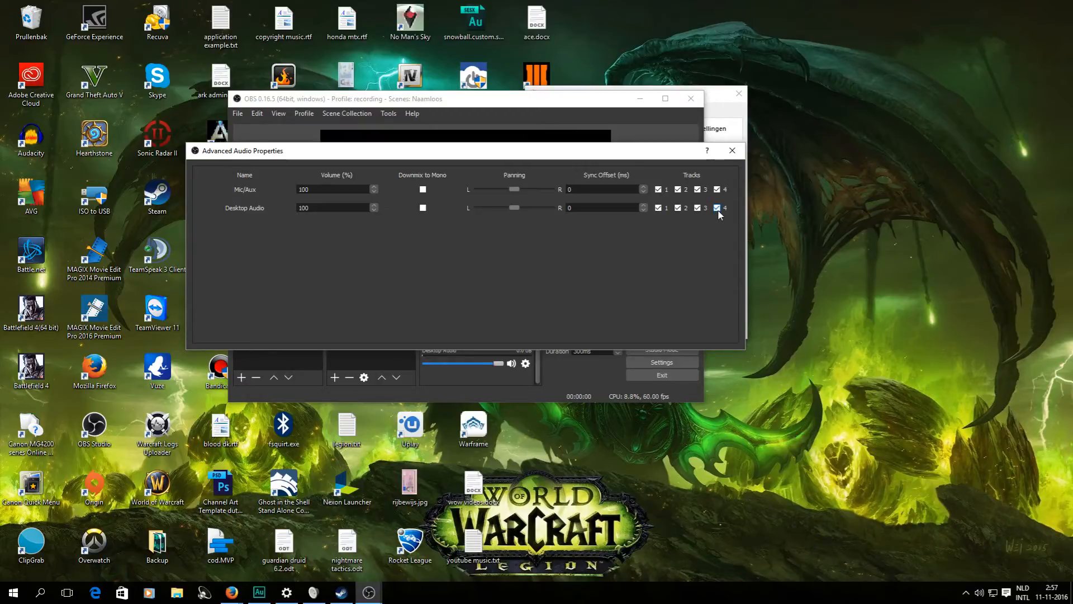
{"action": "left_click", "coordinate": [732, 150]}
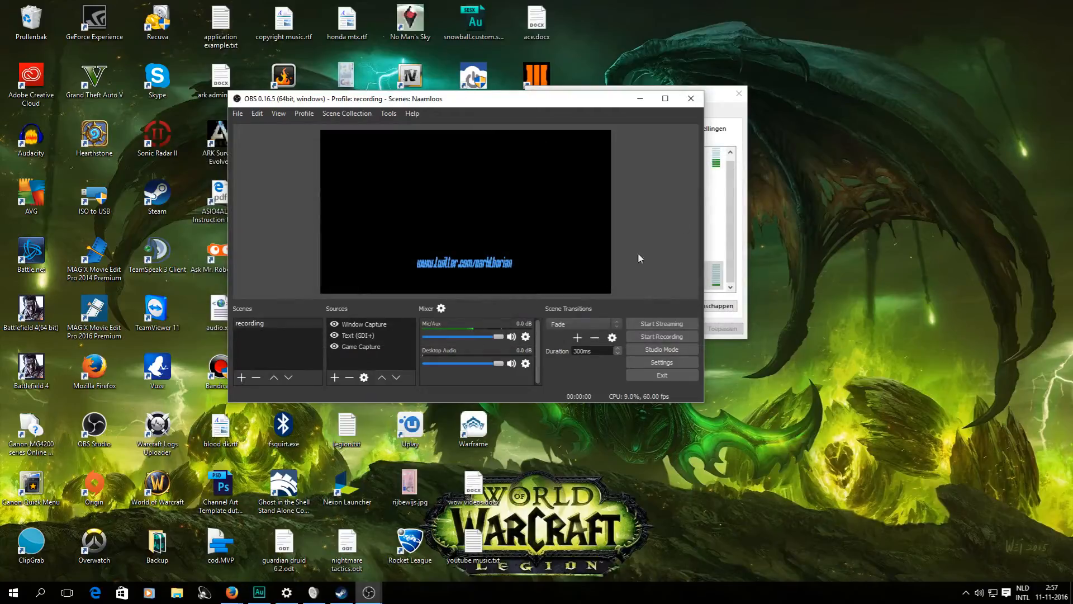
{"action": "left_click", "coordinate": [660, 363]}
{"action": "left_click", "coordinate": [246, 173]}
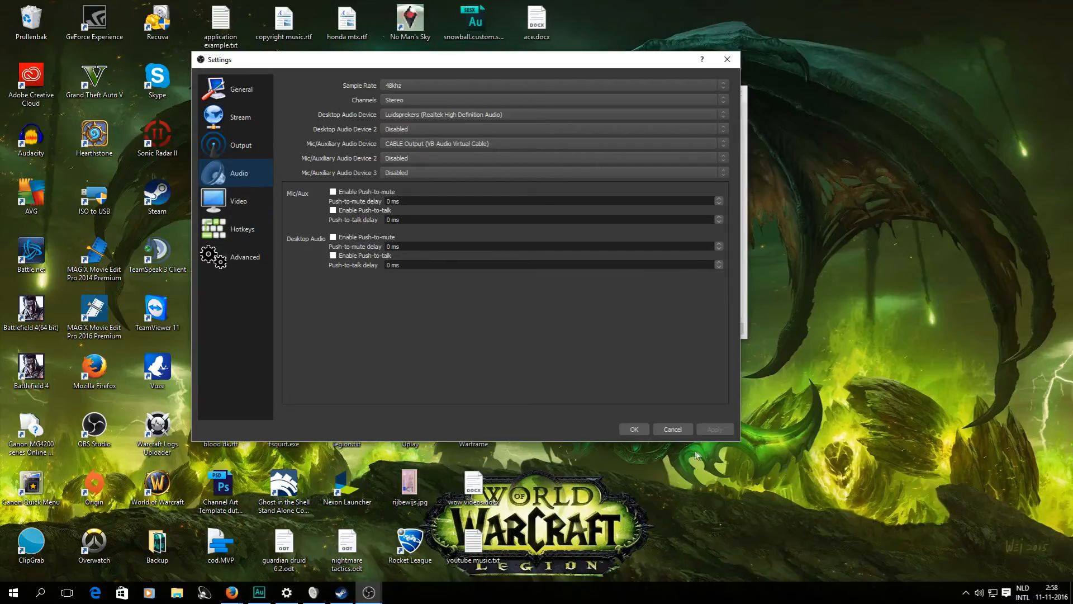
Close Settings, check Advanced Audio Properties once more, and switch back to Audition.
{"action": "left_click", "coordinate": [633, 429]}
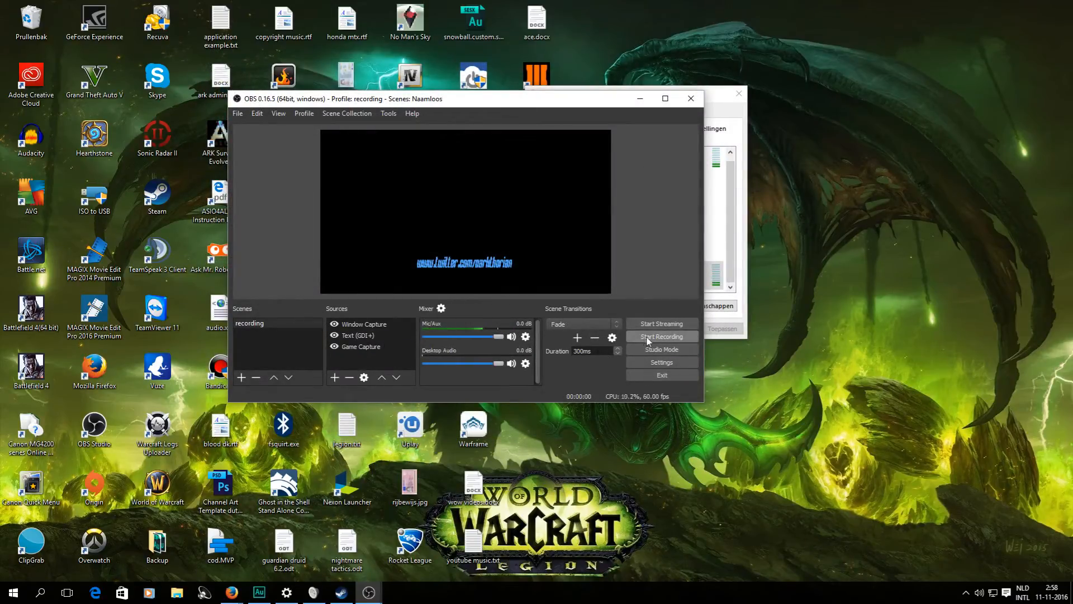
{"action": "left_click", "coordinate": [441, 309]}
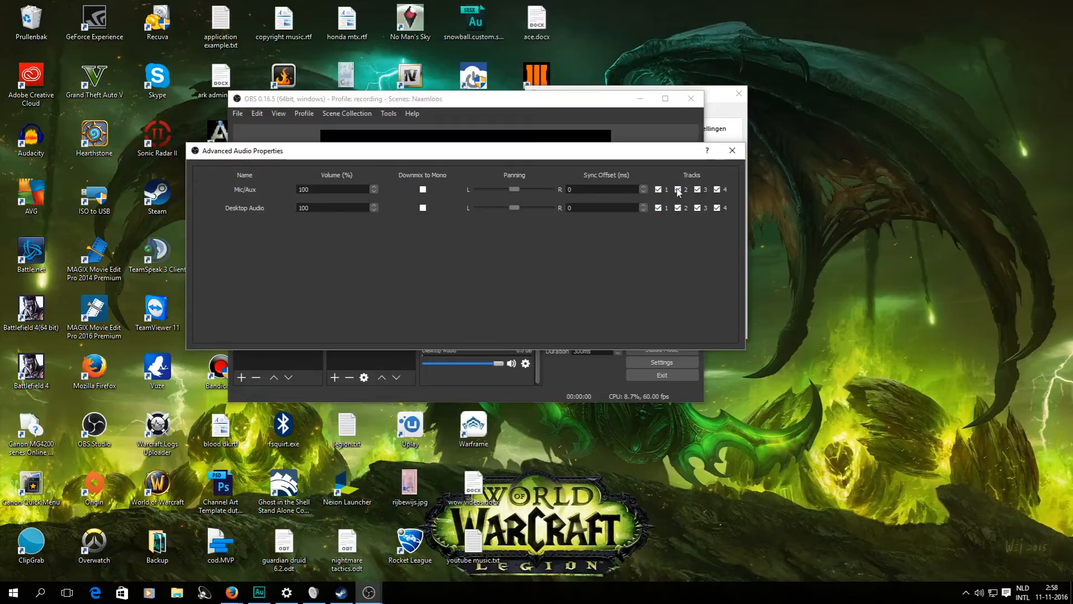
{"action": "left_click", "coordinate": [732, 151]}
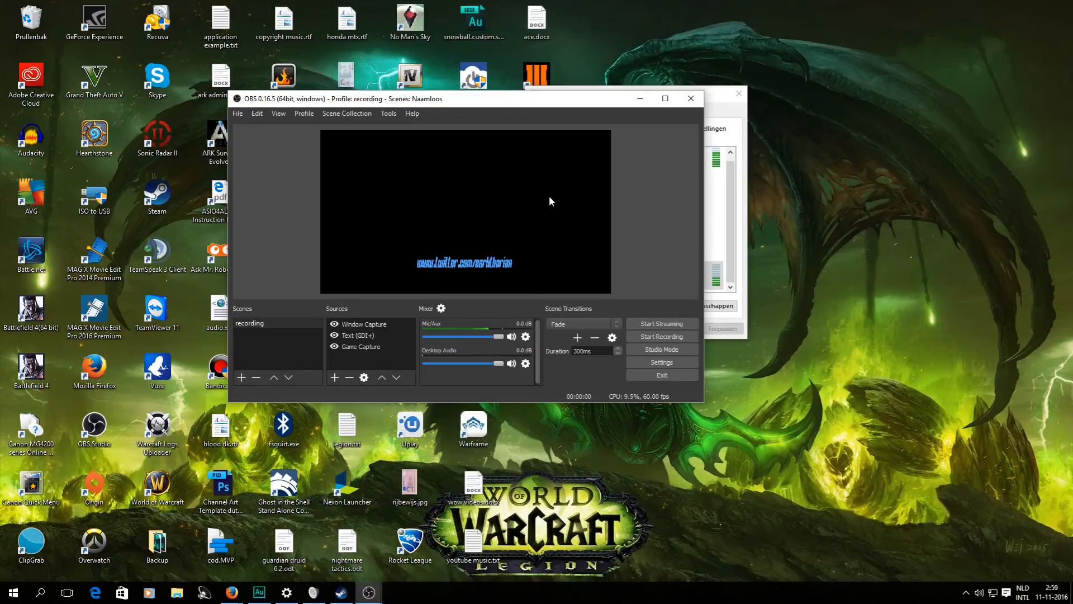
{"action": "left_click", "coordinate": [265, 601]}
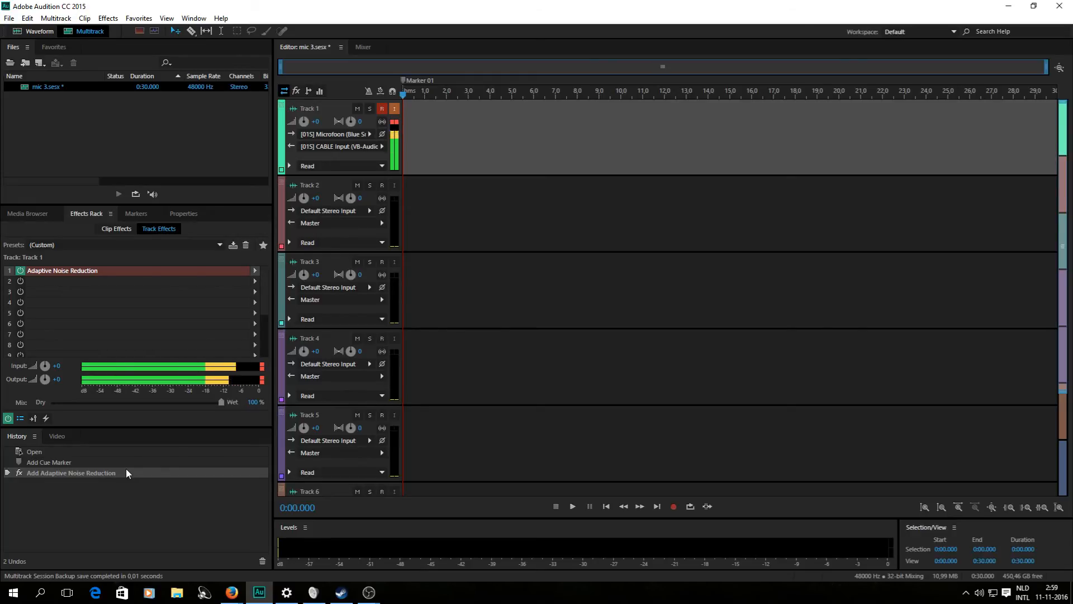
Browse effects for Track 1's second rack slot without adding any, then minimize Audition.
{"action": "left_click", "coordinate": [254, 282]}
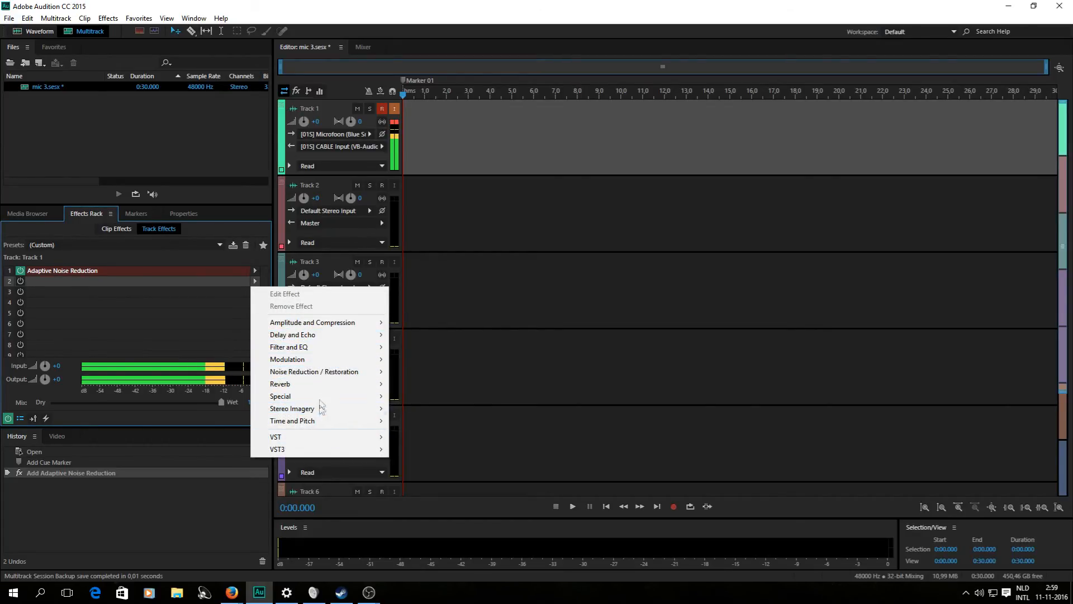
{"action": "mouse_move", "coordinate": [338, 323]}
{"action": "left_click", "coordinate": [106, 271]}
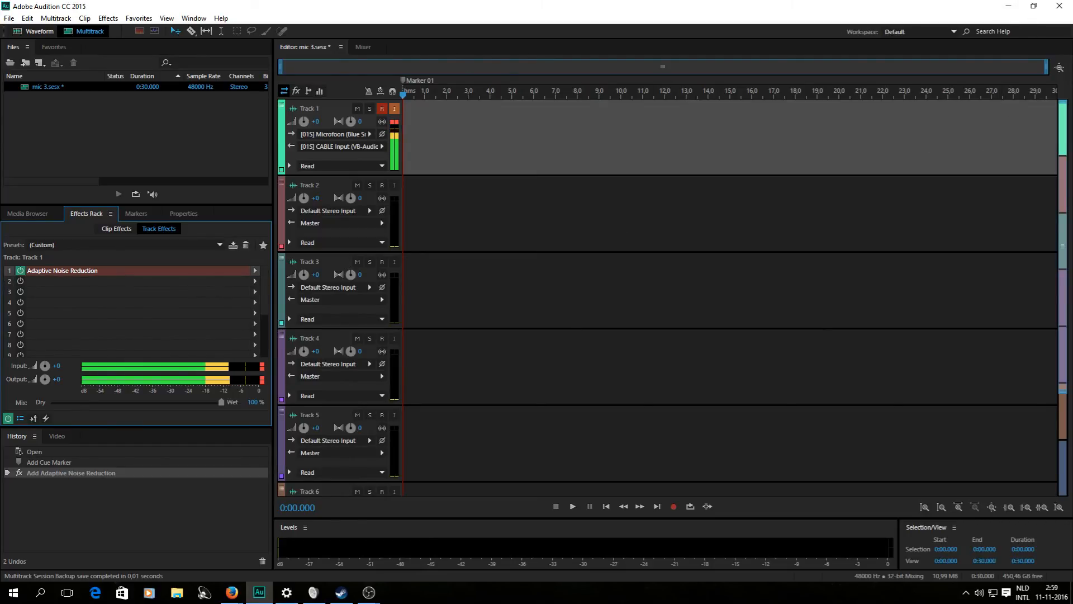
{"action": "left_click", "coordinate": [1008, 6]}
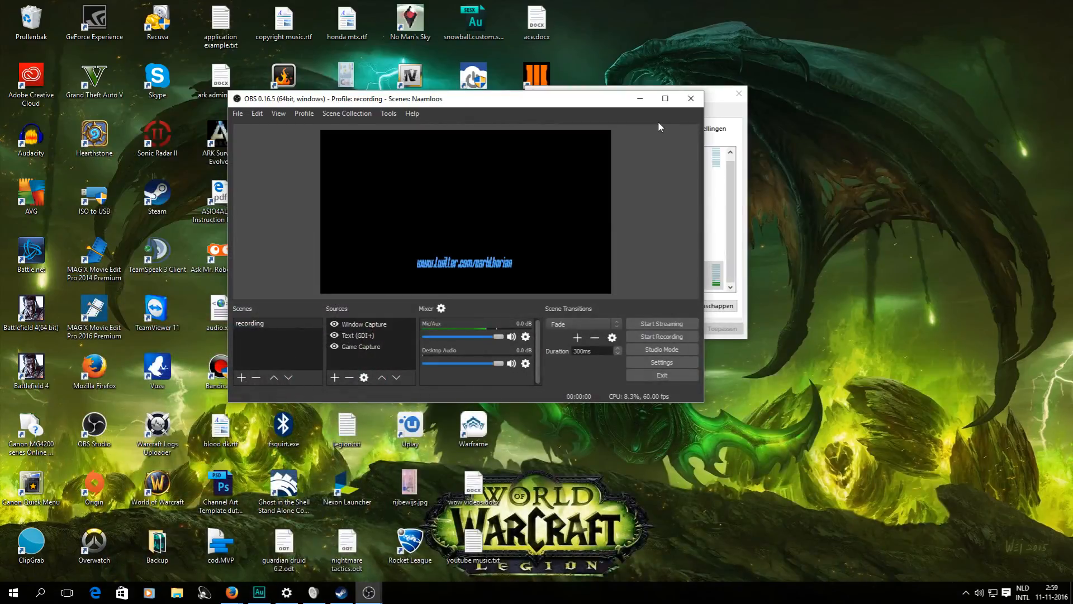